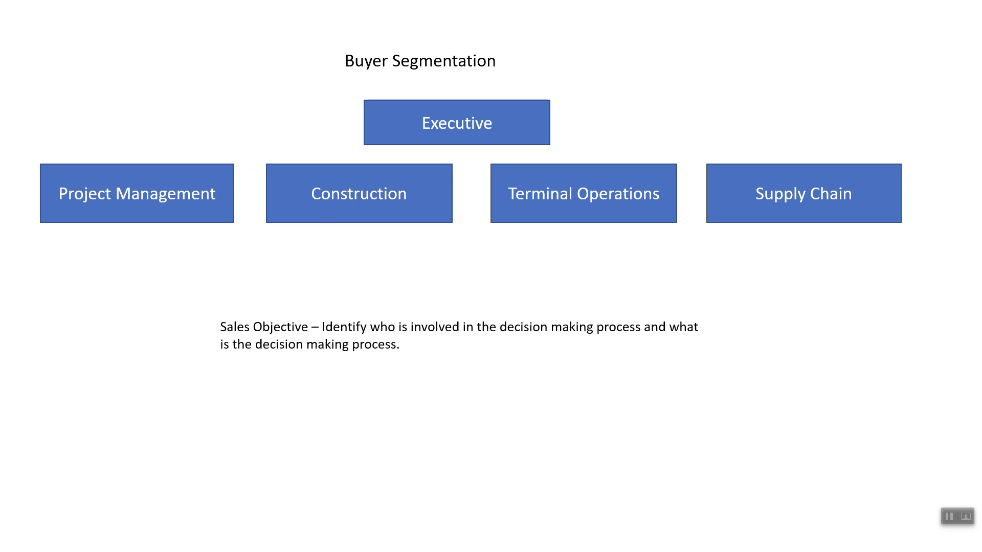
Advance the slideshow to the slide of LinkedIn search results marked with blue arrows
key("Right")
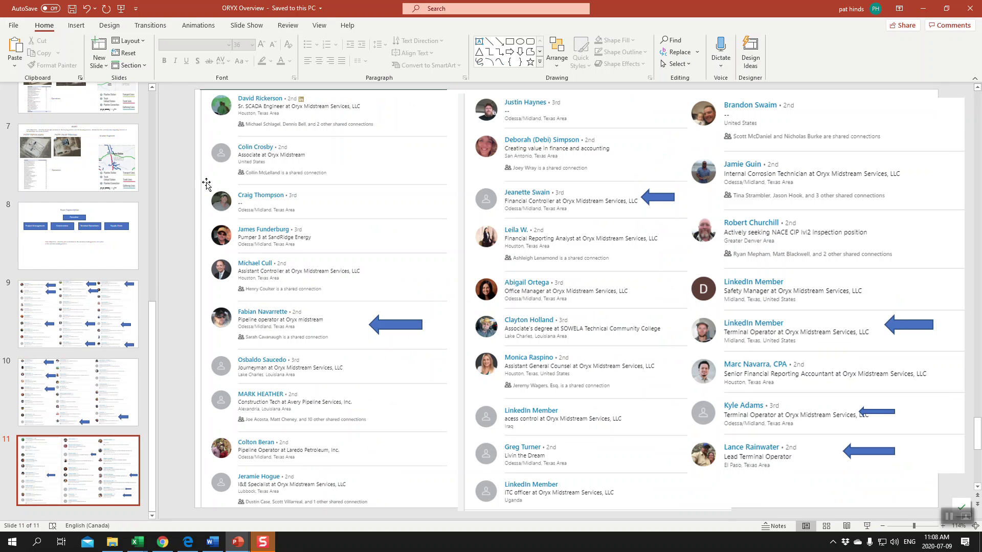
Switch to the Salesforce tab in Edge and open the Sales app home
left_click(188, 543)
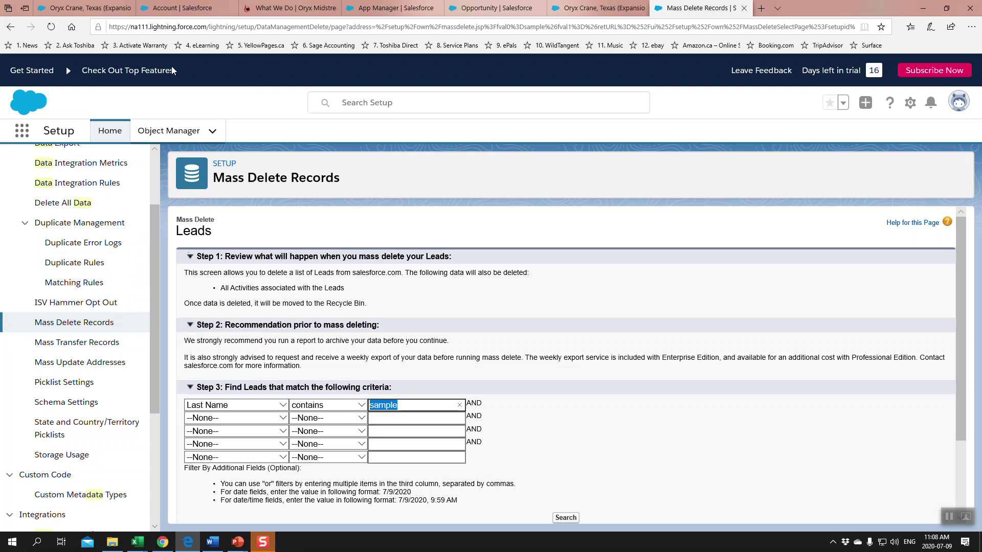
left_click(210, 9)
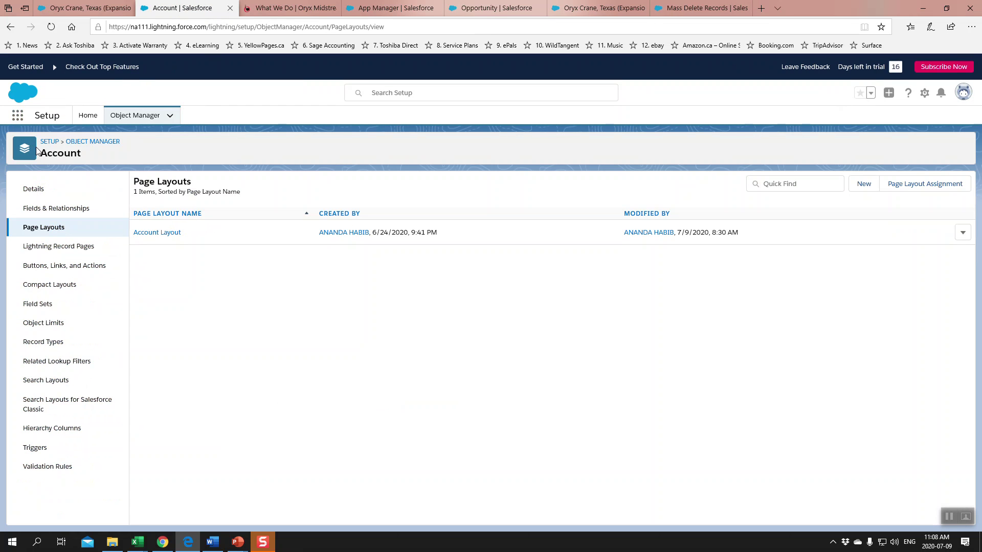
left_click(58, 184)
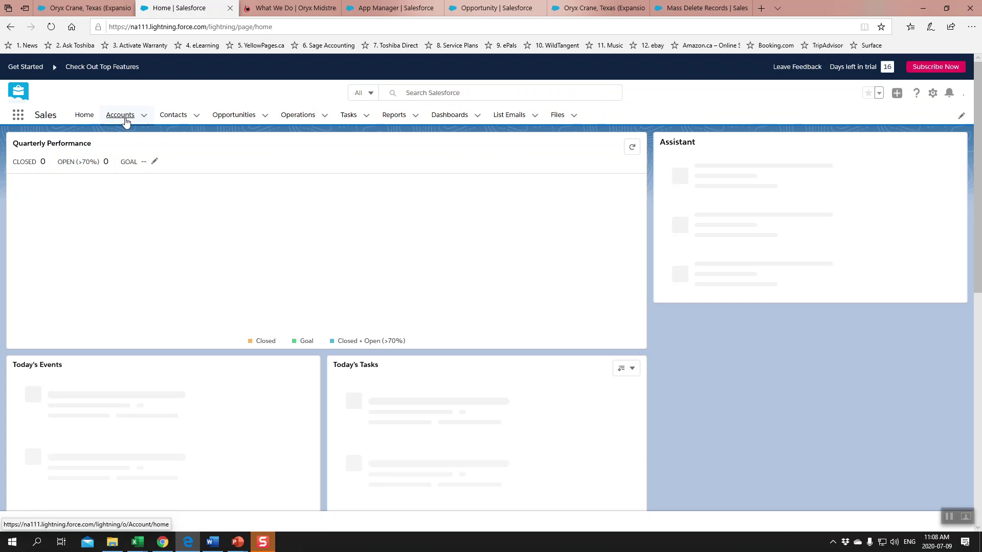
Open the Oryx Midstream account from the Accounts Recently Viewed list
left_click(126, 121)
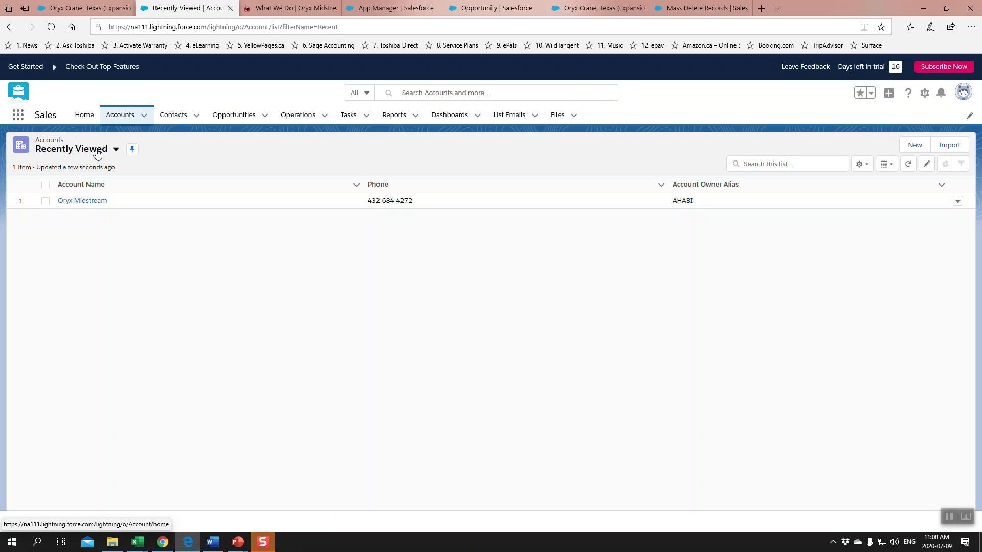
left_click(142, 209)
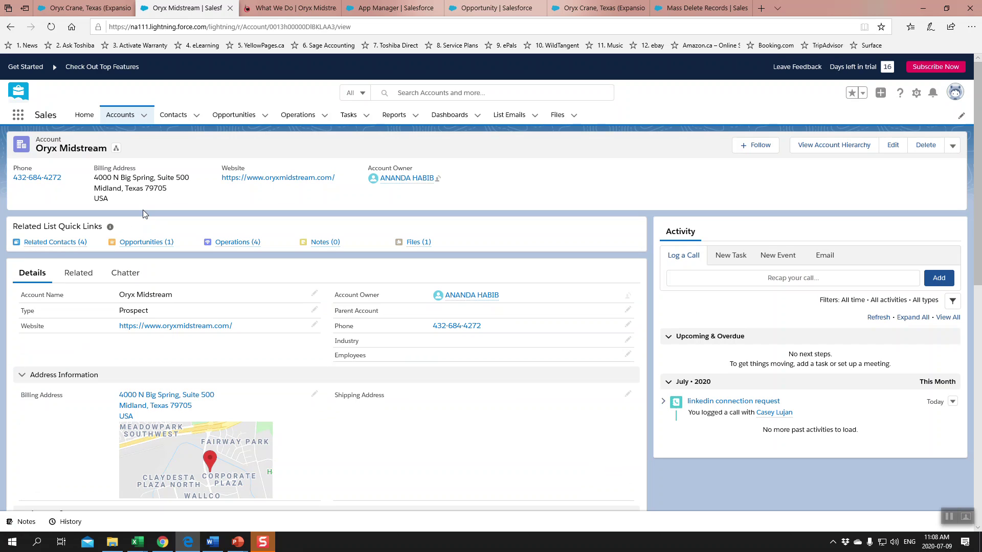
Review Oryx Midstream's four related contacts, then open the CRANE operation from its Operations list
left_click(56, 243)
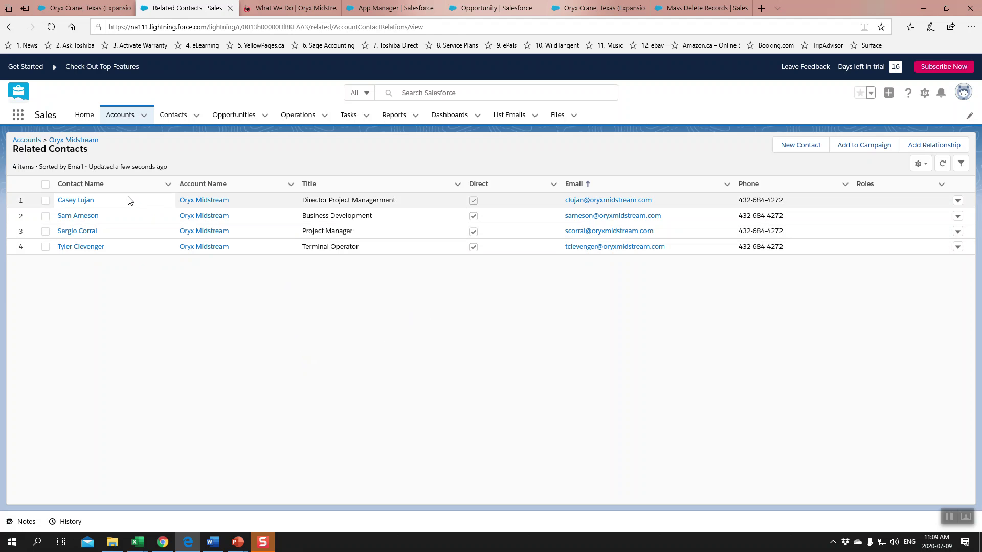
left_click(85, 142)
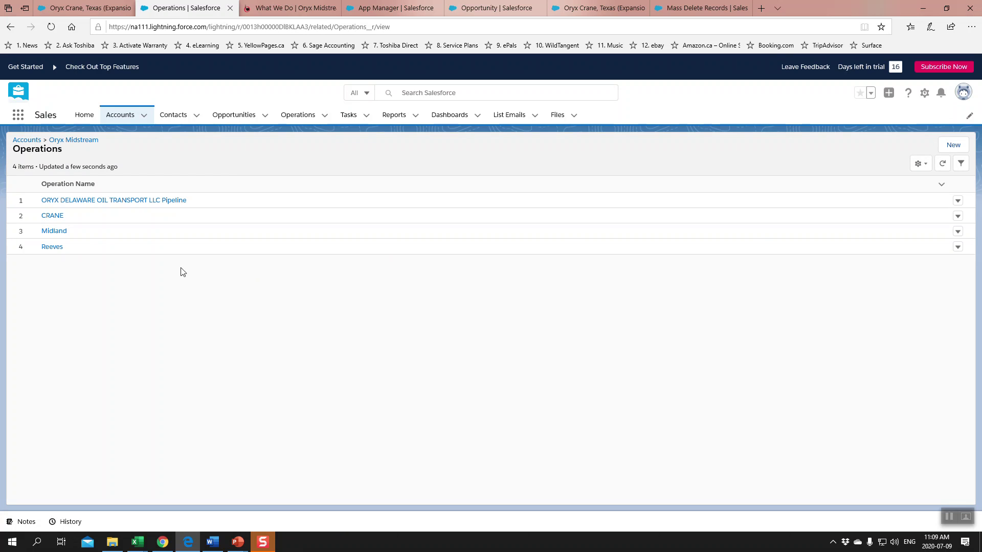
left_click(56, 218)
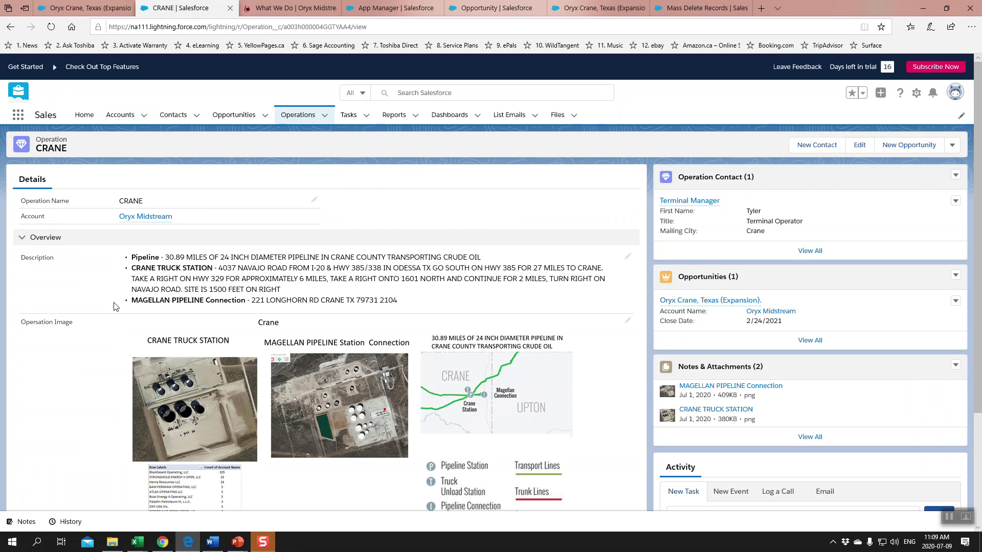
Review the CRANE record's attachments and opportunity, then start a new task in Activity
scroll(88, 327, "down", 3)
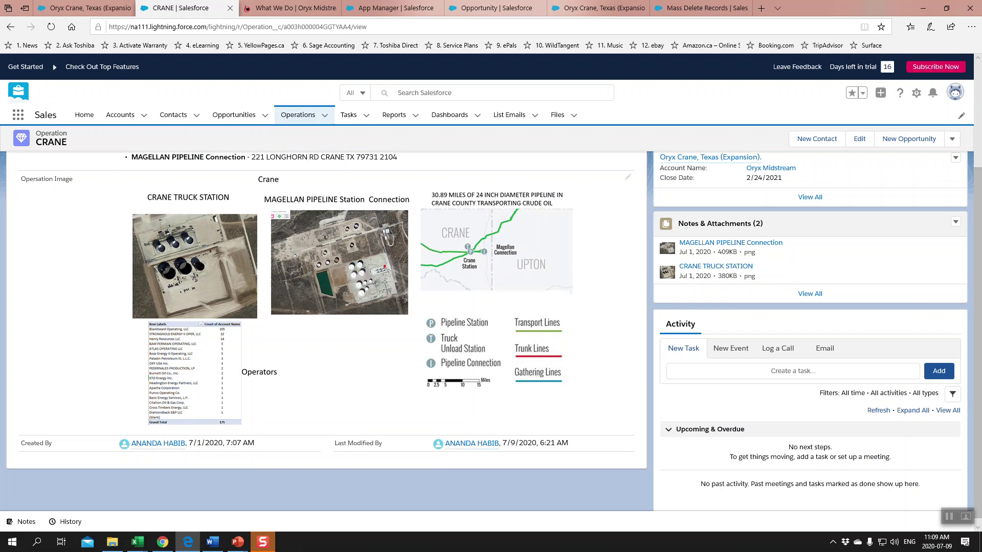
scroll(195, 403, "up", 2)
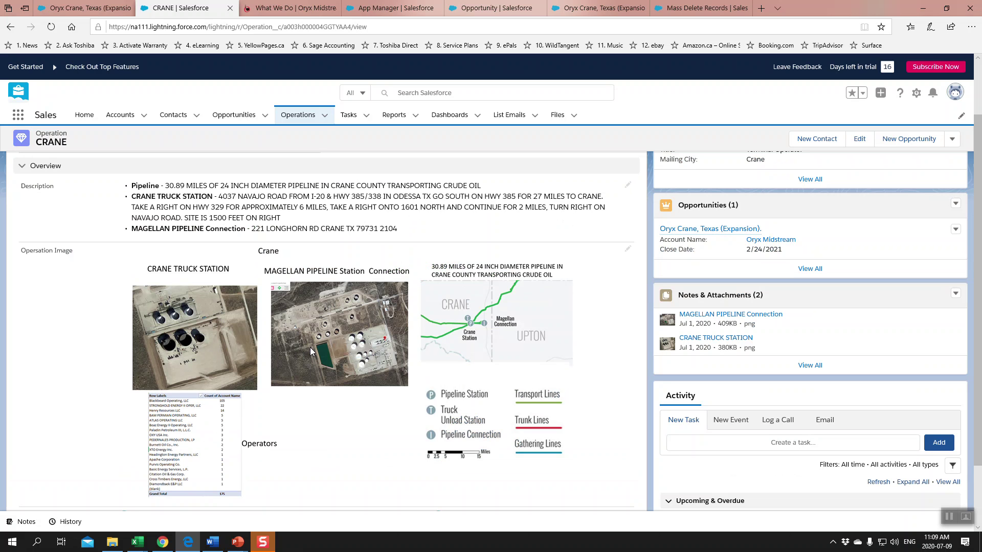
scroll(323, 352, "up", 2)
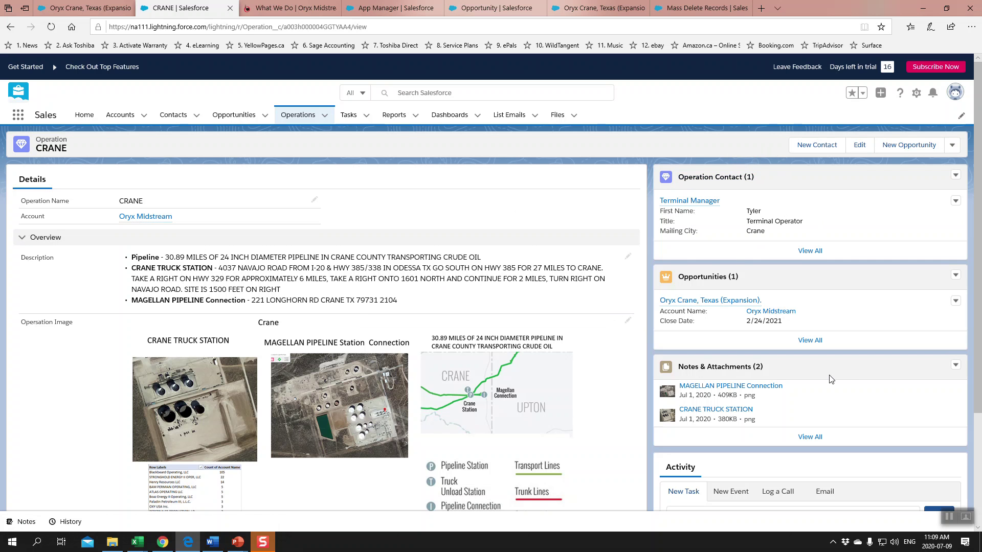
scroll(831, 379, "down", 3)
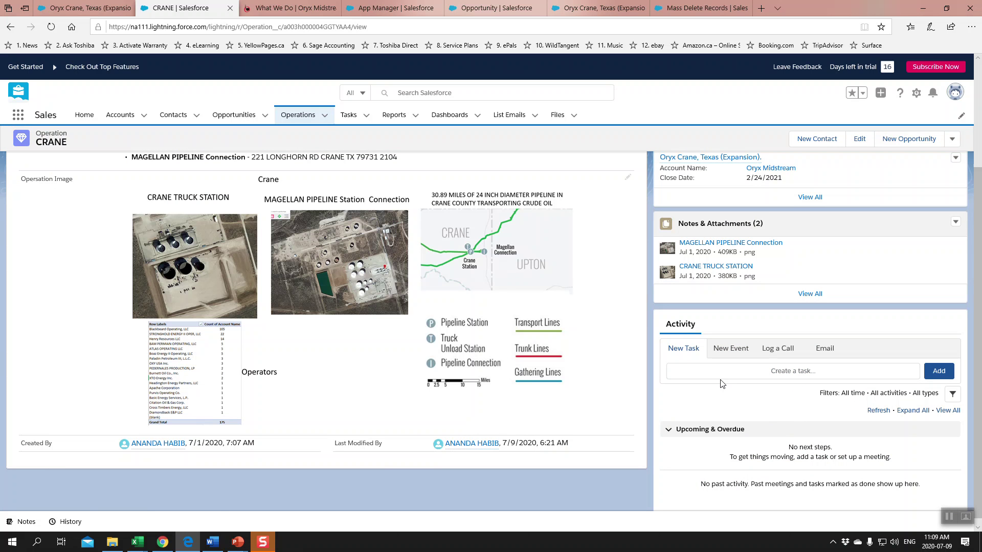
scroll(722, 383, "up", 3)
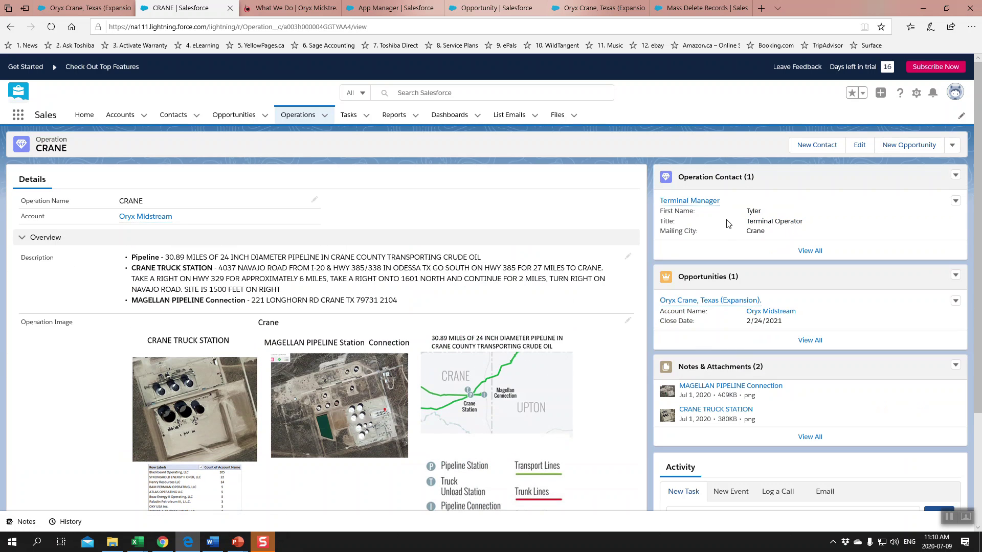
scroll(750, 301, "down", 3)
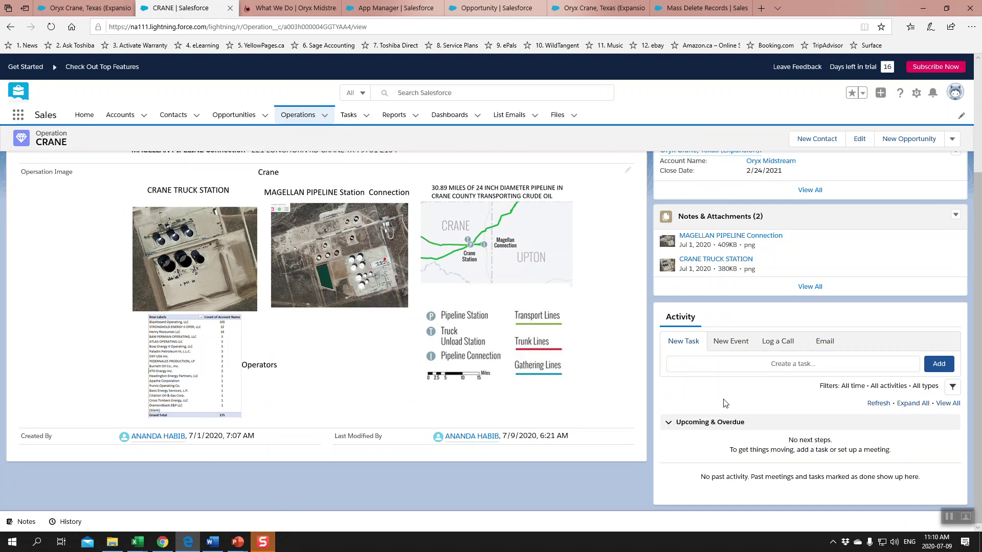
left_click(699, 366)
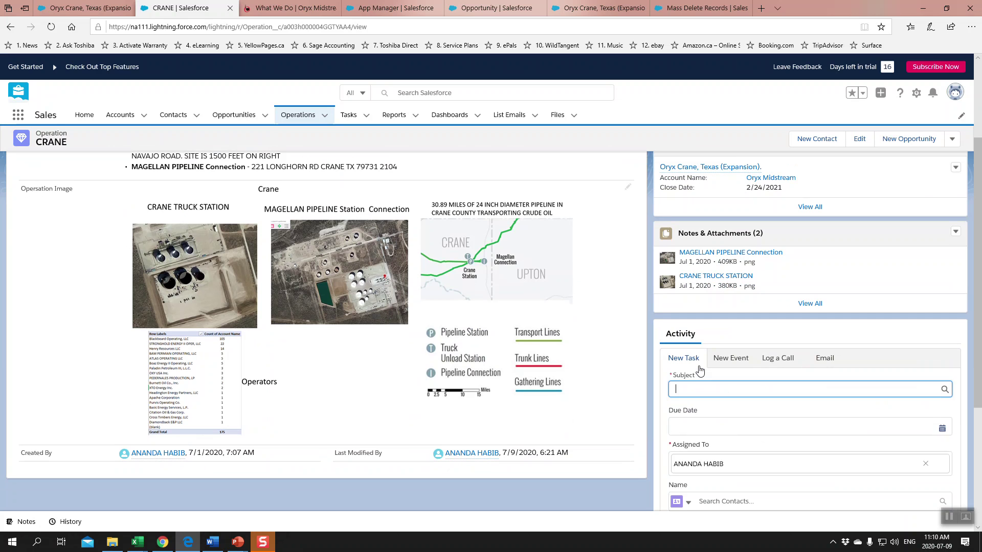
Link the Terminal Operator contact to the new CRANE task, then switch to Log a Call
scroll(736, 419, "down", 3)
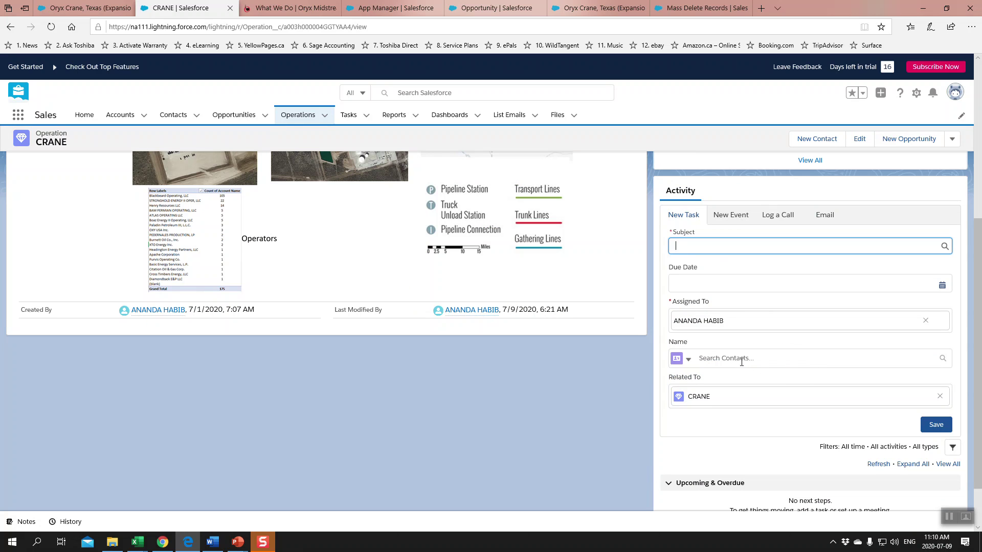
left_click(741, 358)
type("t")
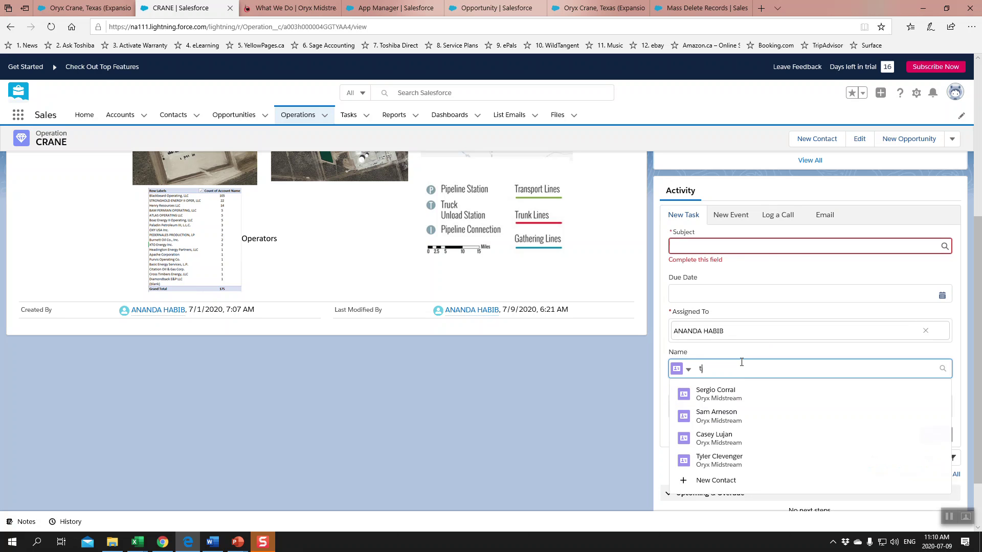
type("yler")
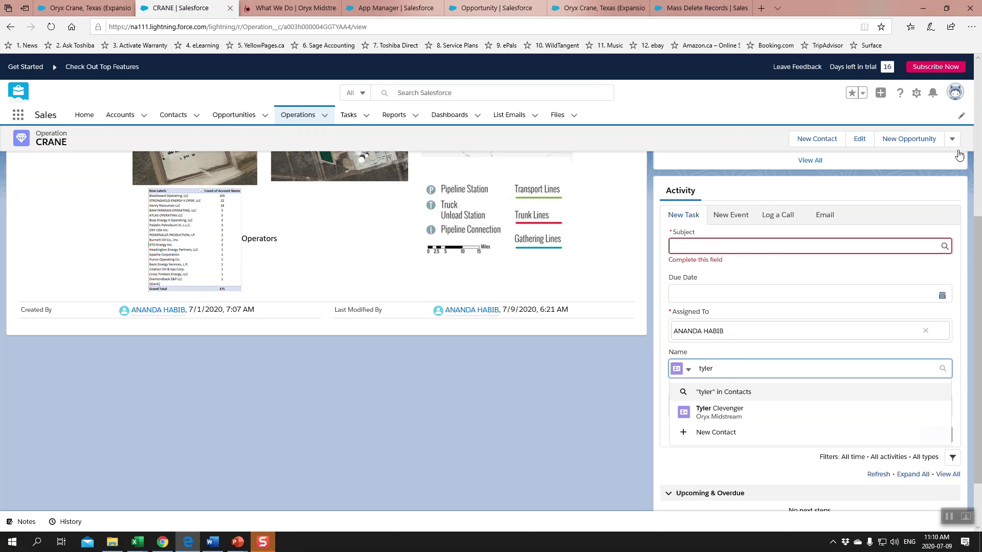
left_click(735, 412)
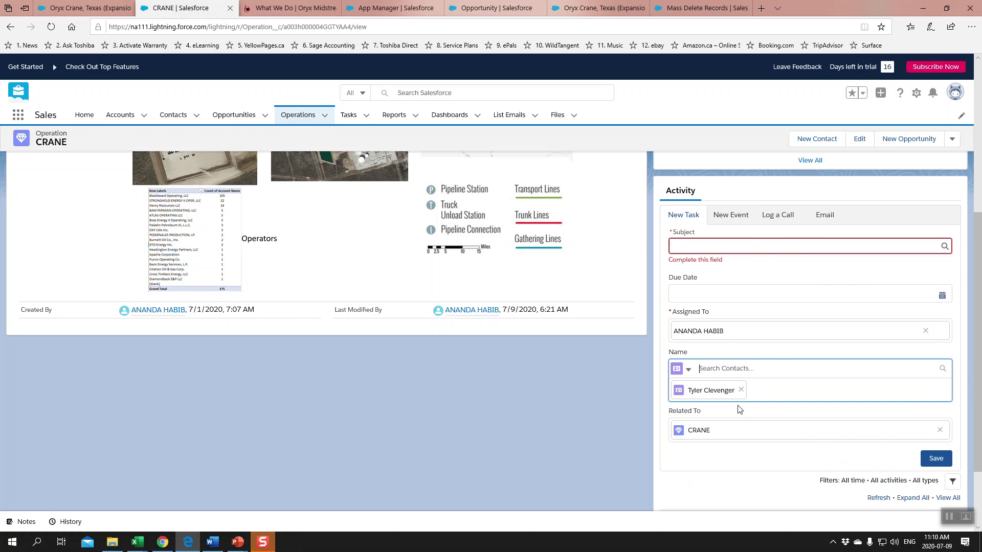
left_click(749, 290)
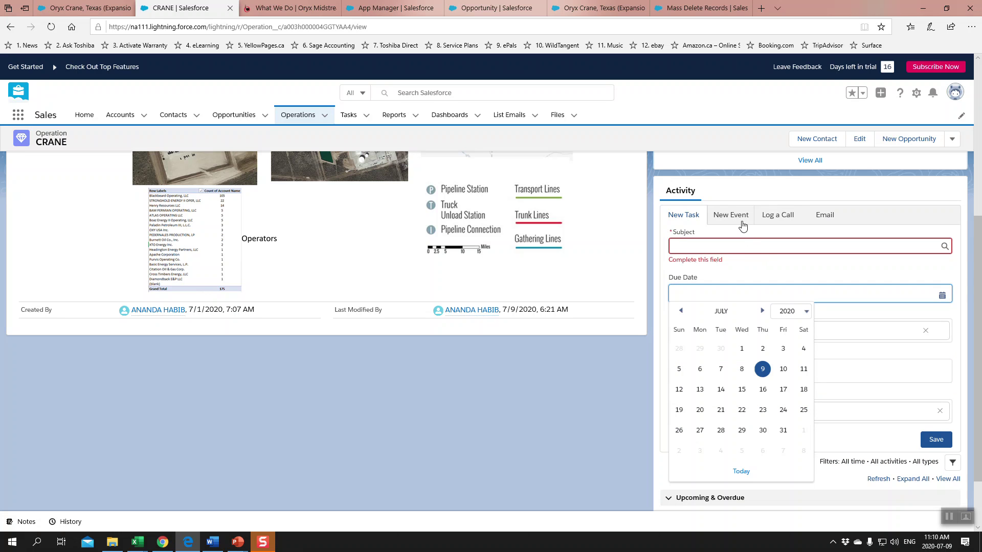
left_click(779, 225)
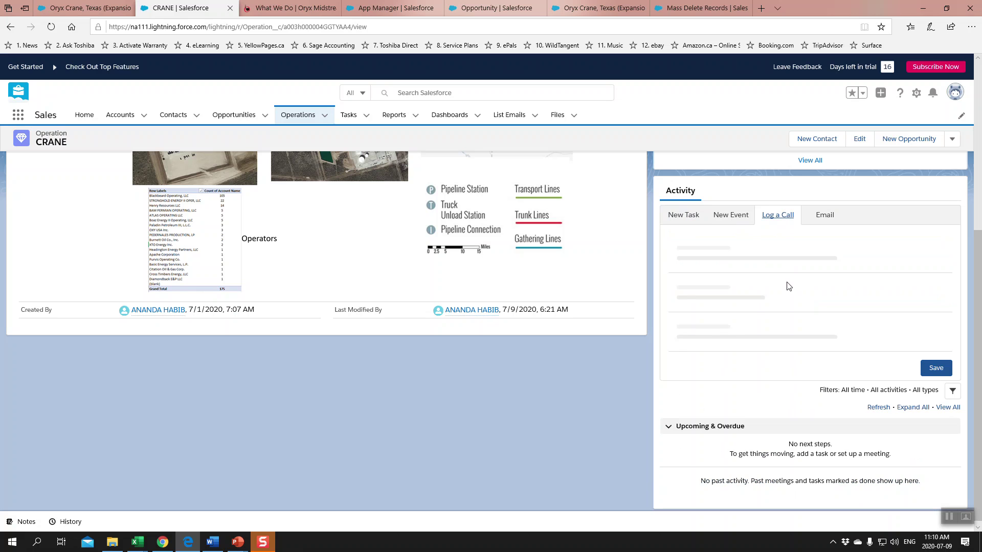
Log a 'Send Letter' call with comment 'this ia teat' for the terminal operator contact
left_click(698, 247)
left_click(713, 283)
left_click(684, 281)
type("this ia teat")
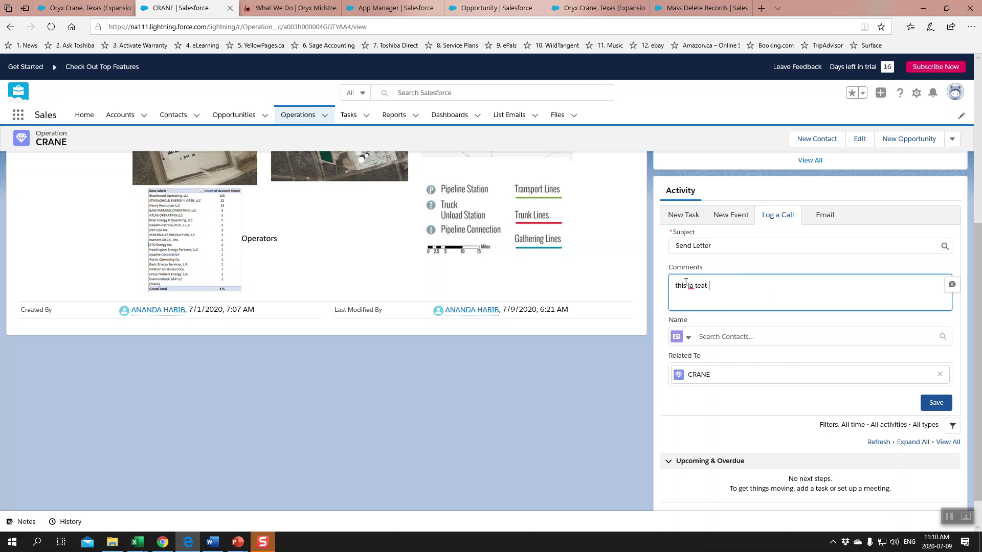
left_click(716, 337)
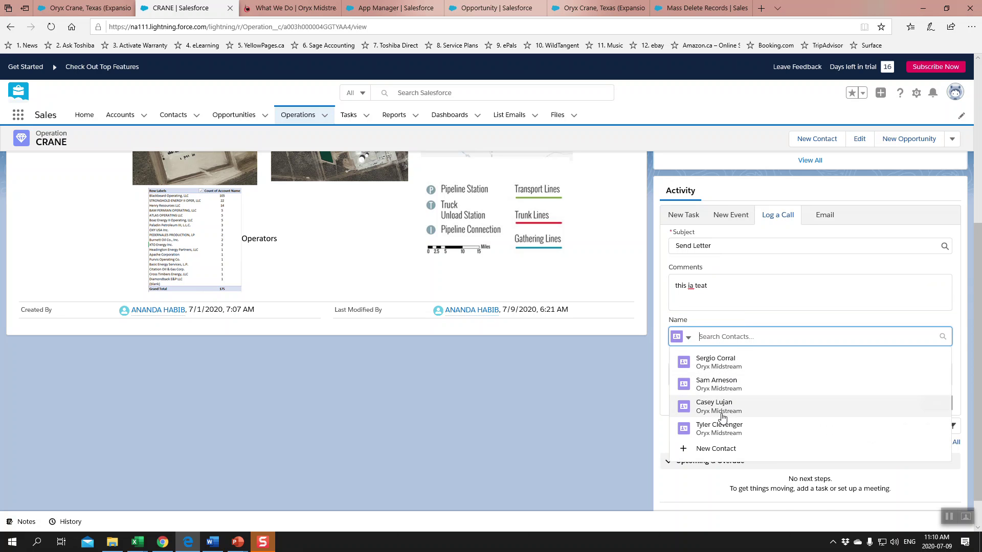
left_click(720, 431)
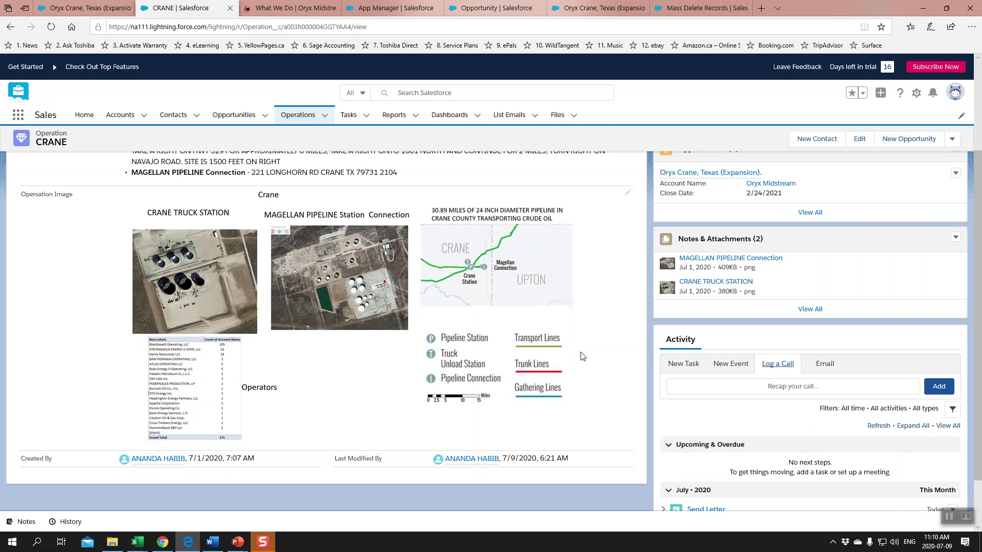
scroll(584, 353, "up", 2)
scroll(560, 306, "up", 1)
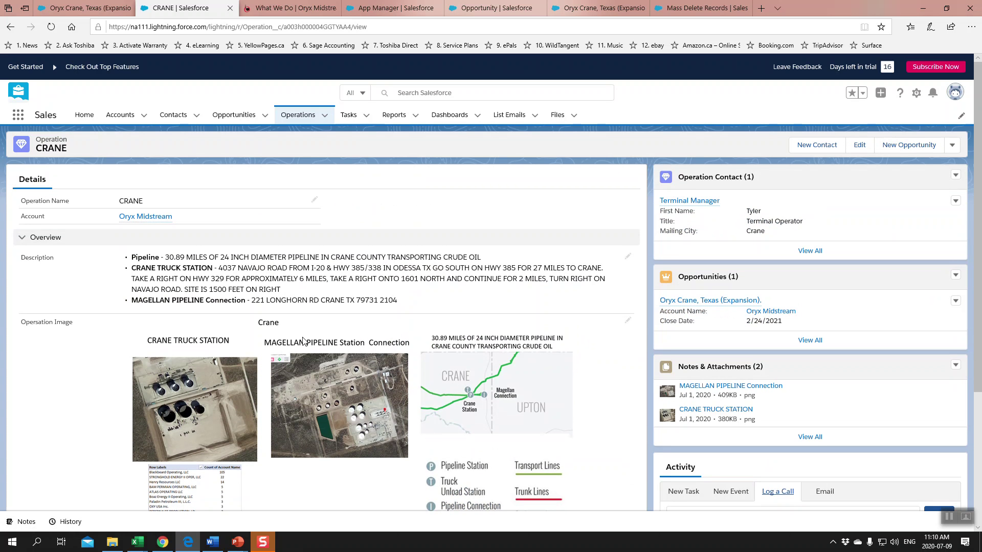
scroll(306, 342, "down", 3)
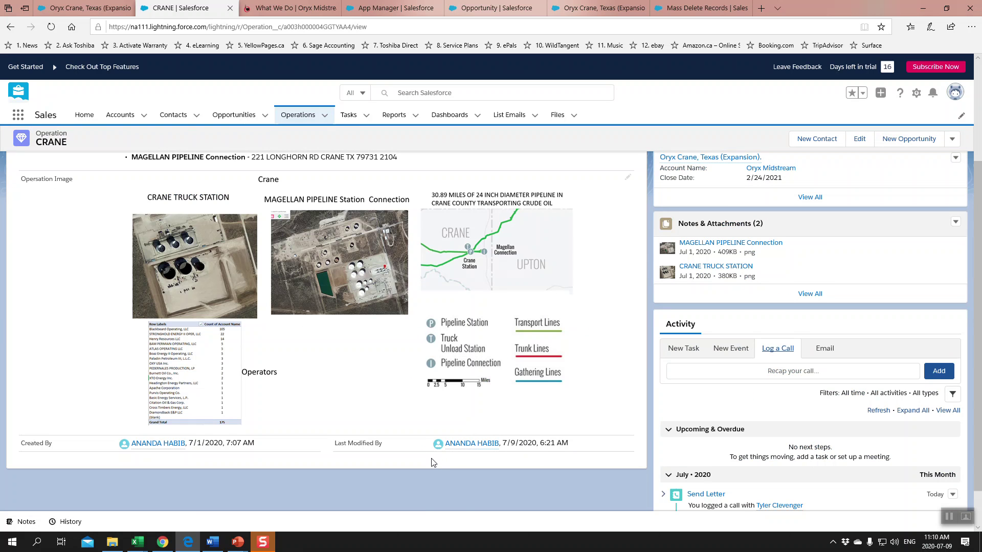
scroll(433, 462, "up", 3)
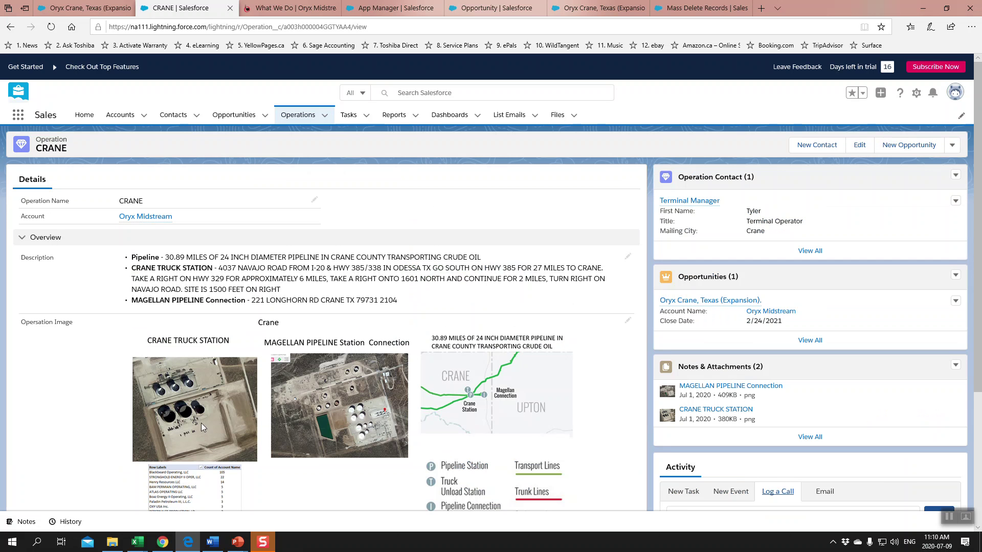
scroll(227, 392, "down", 1)
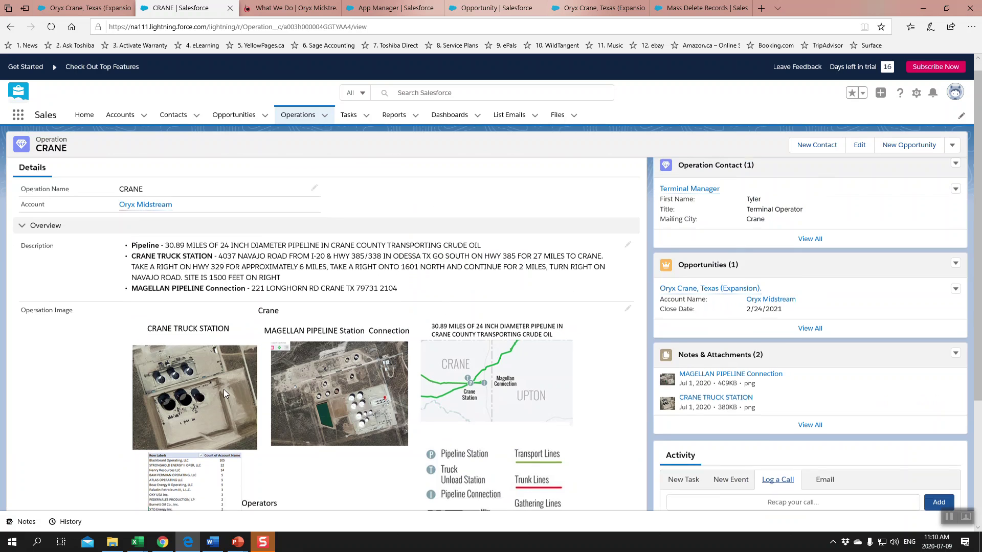
scroll(224, 393, "down", 1)
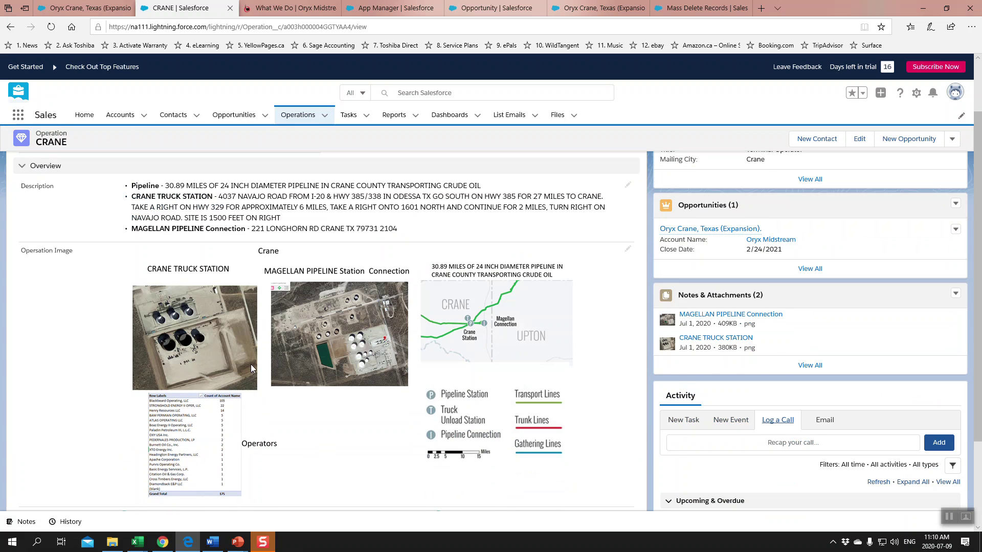
scroll(289, 382, "up", 1)
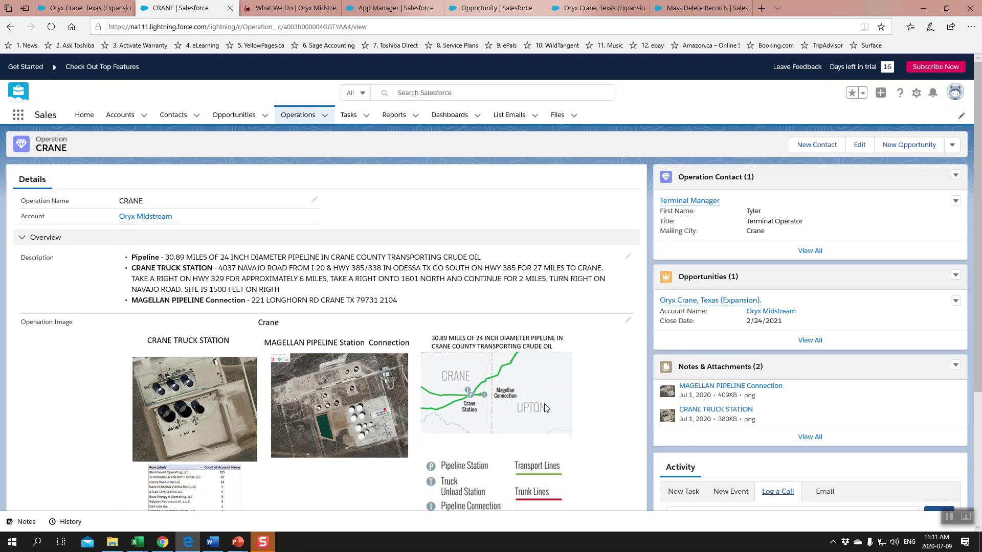
scroll(544, 403, "down", 2)
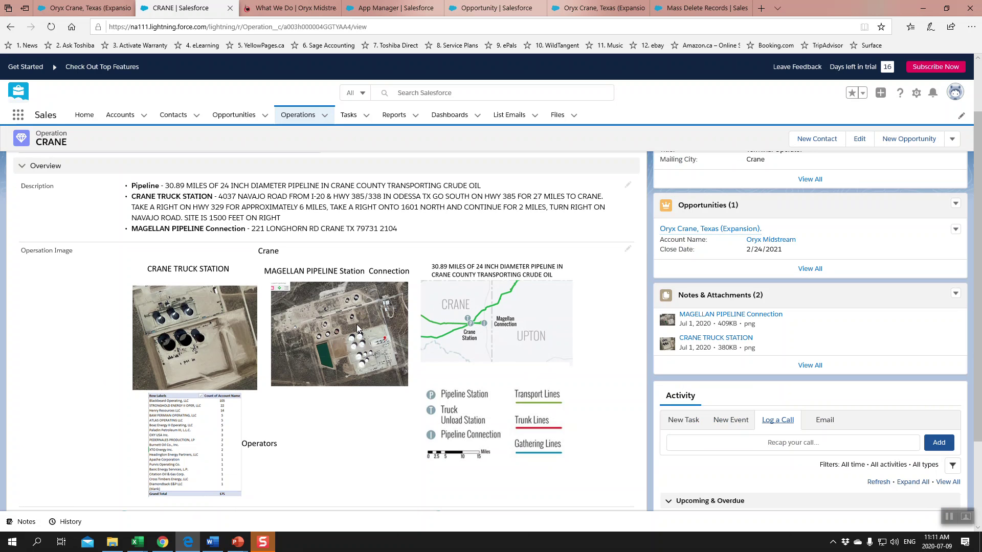
scroll(358, 317, "up", 2)
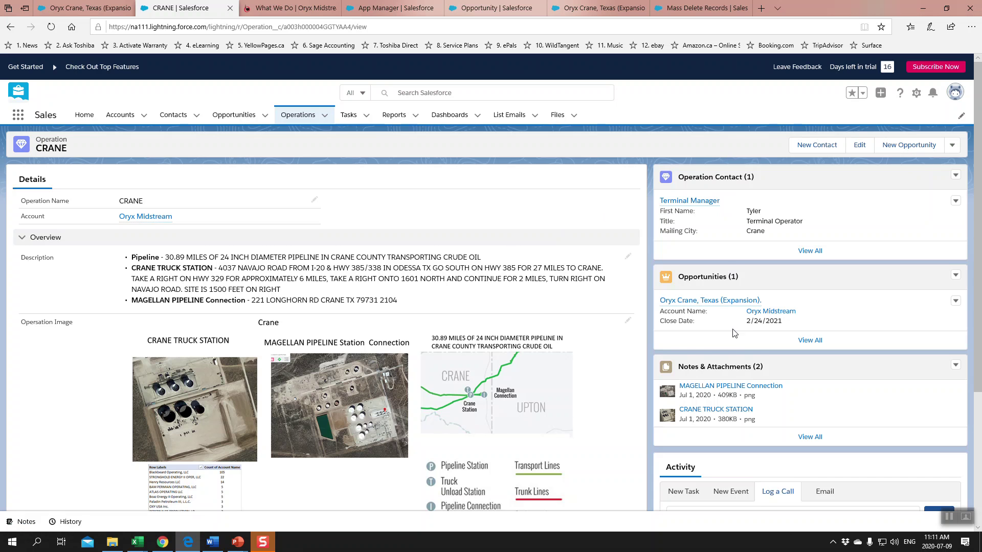
scroll(774, 423, "down", 5)
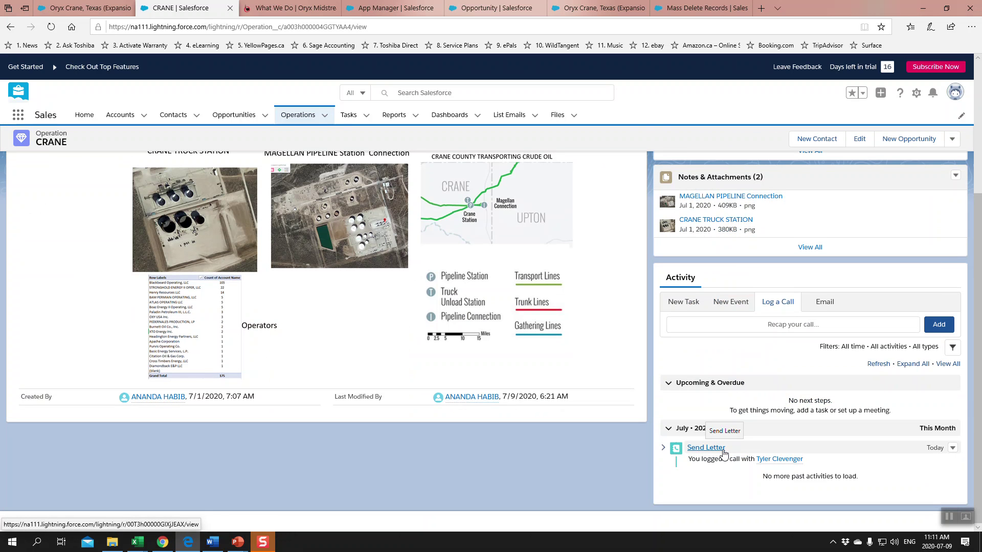
scroll(723, 453, "up", 3)
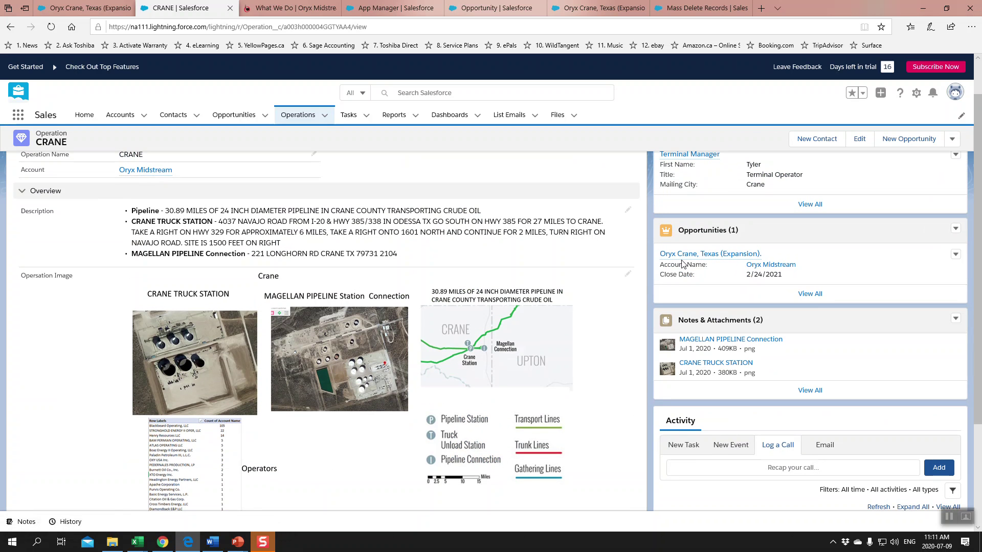
mouse_move(713, 262)
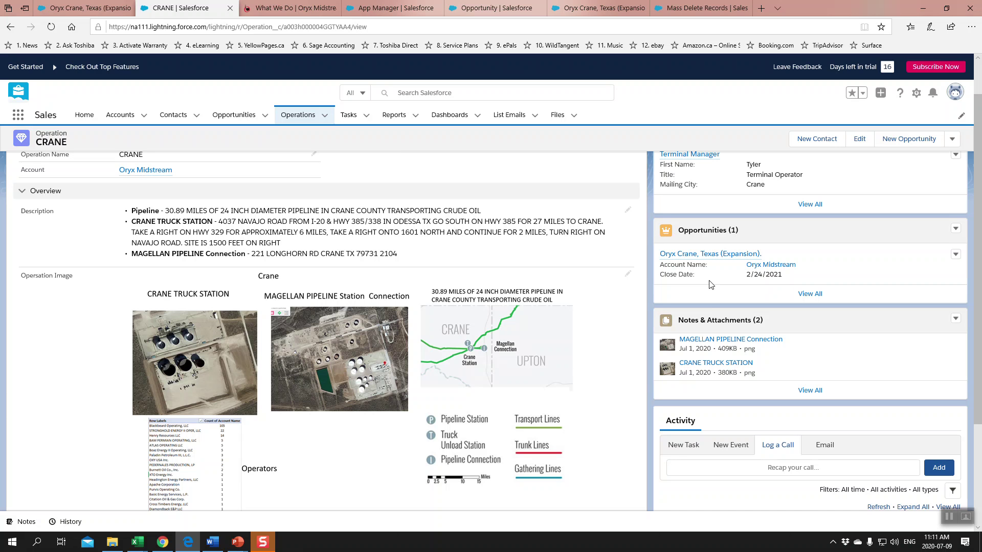
scroll(709, 284, "up", 1)
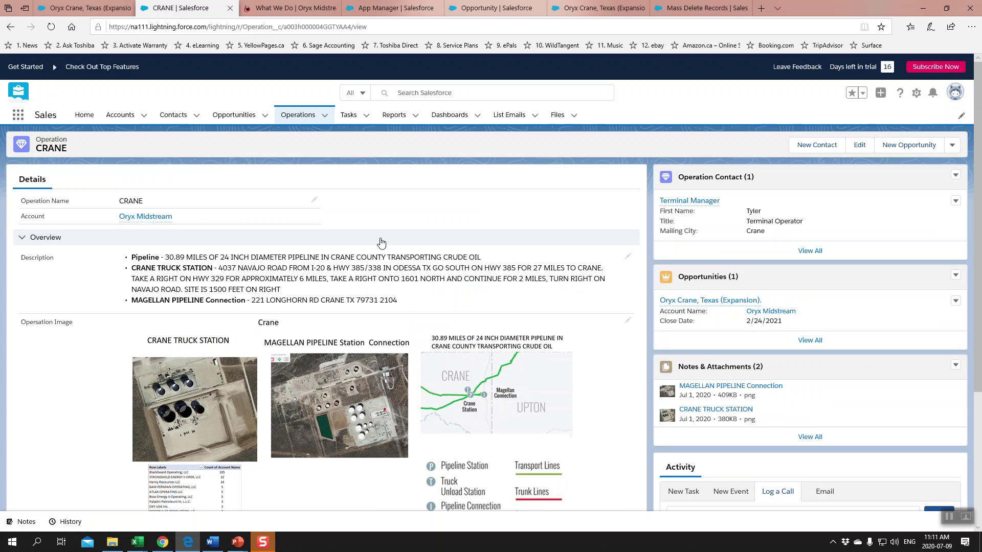
Open the Reeves operation from Oryx Midstream's Operations list and view its opportunities
left_click(163, 223)
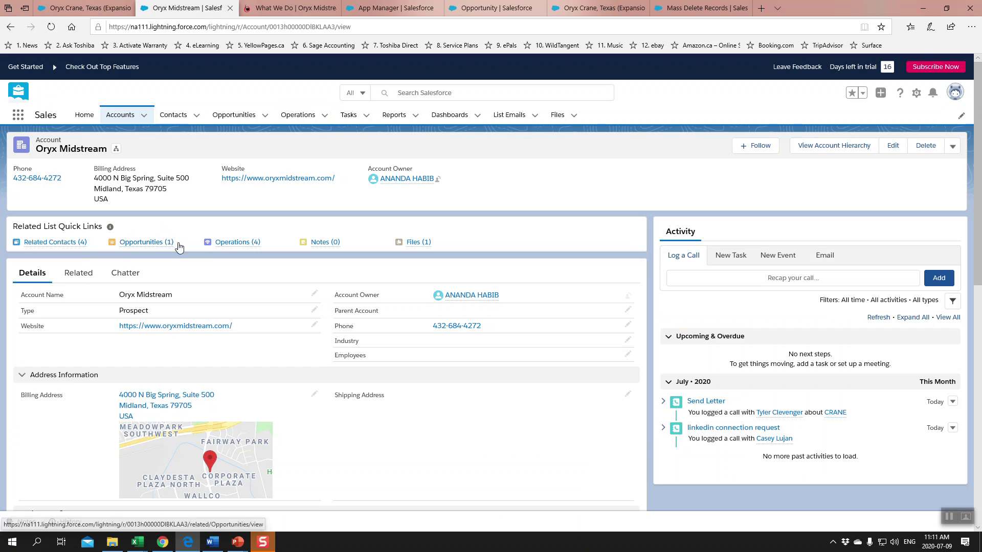
left_click(228, 245)
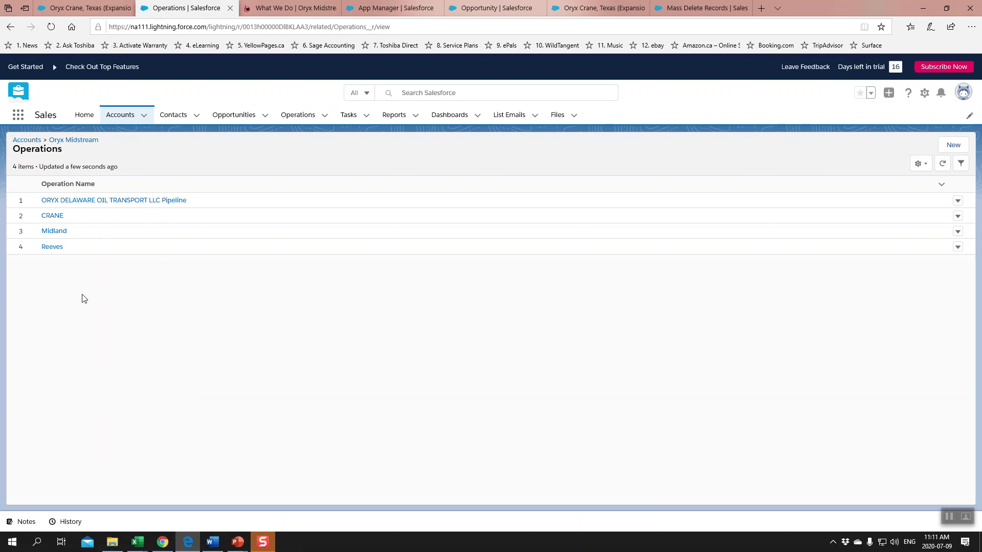
left_click(55, 248)
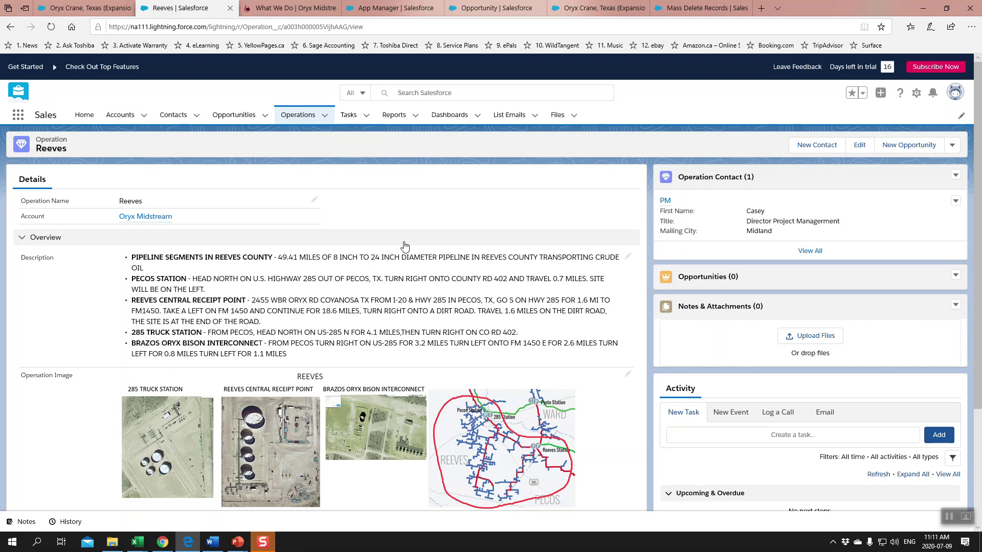
scroll(296, 273, "down", 3)
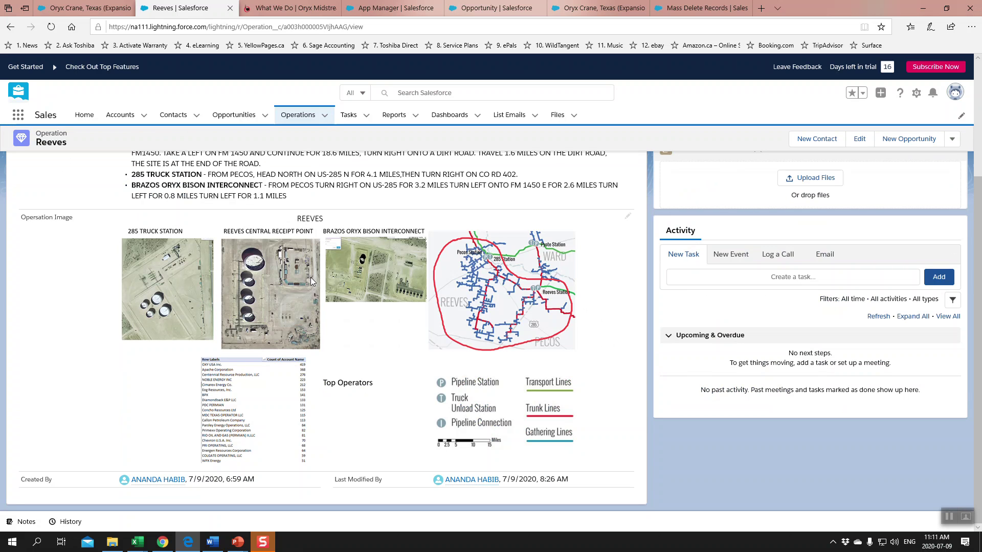
scroll(476, 291, "up", 3)
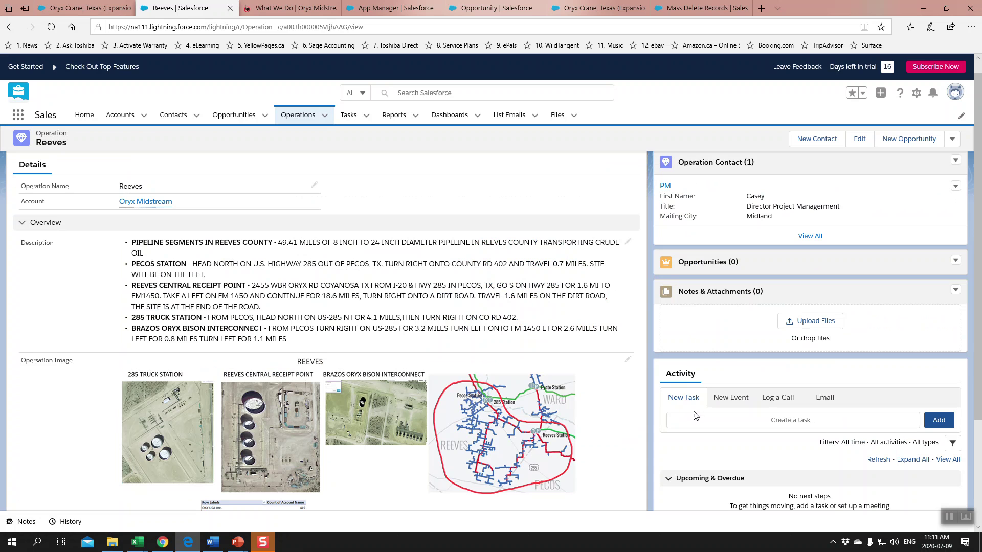
left_click(721, 268)
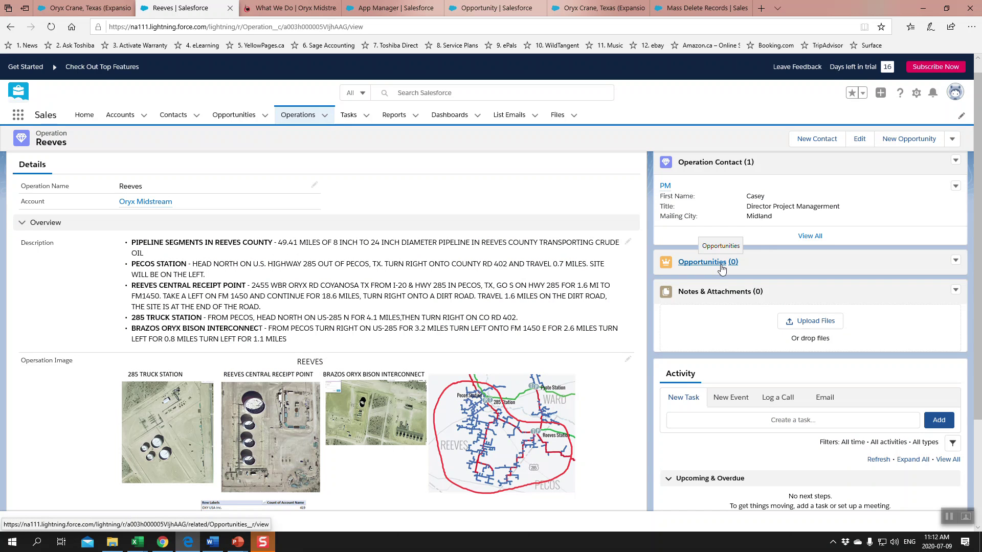